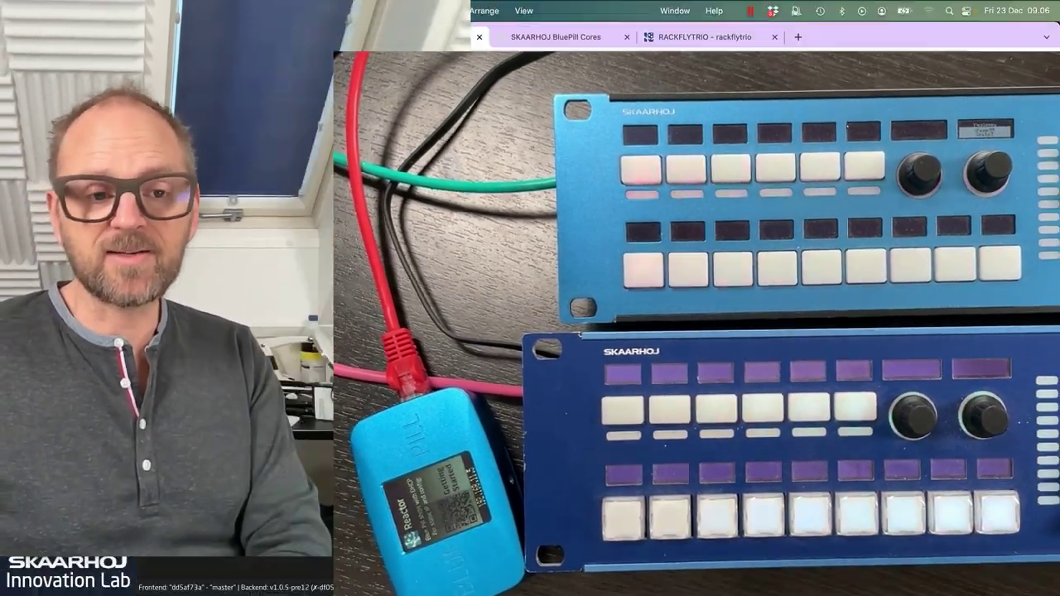
- Switch to the browser showing the BLUEPILL Reactor tab and the SKAARHOJ Updater window
key("super+Tab")
key("super+Tab")
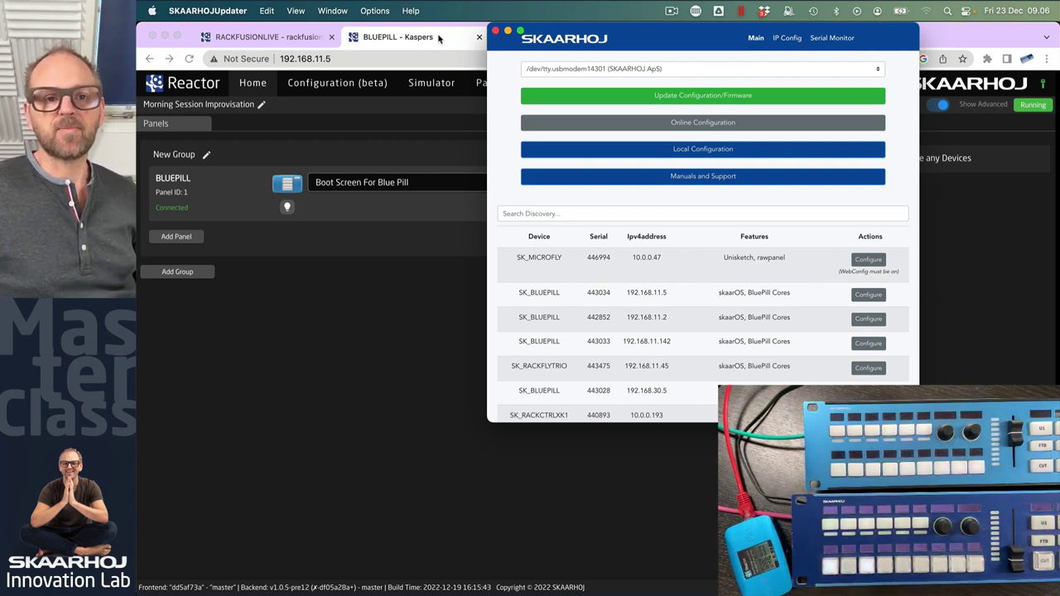
- Close the SKAARHOJ Updater and bring up the RACKFUSIONLIVE Reactor tab
left_click(495, 32)
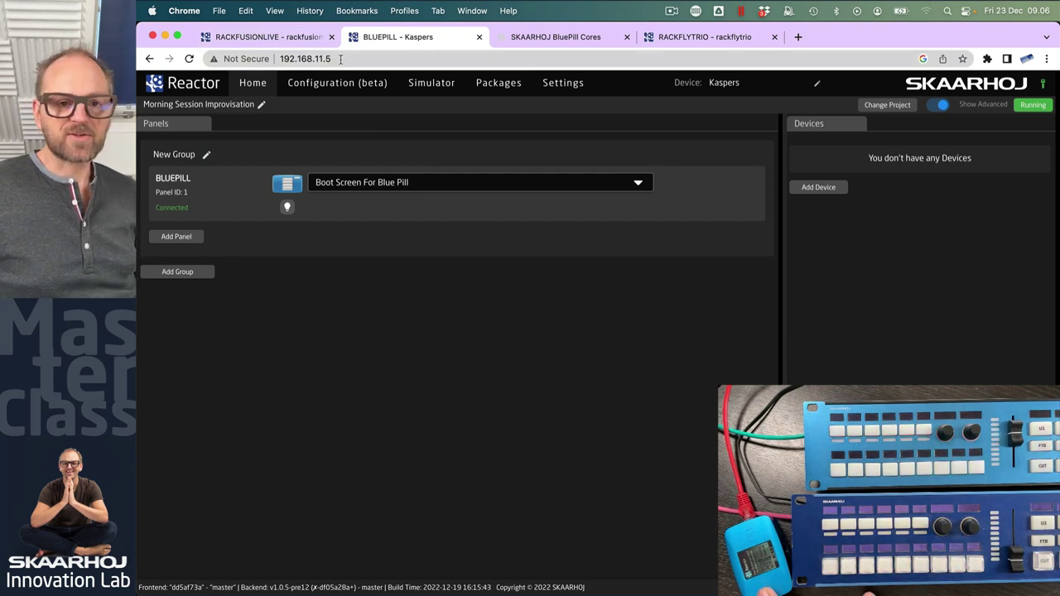
key("super+1")
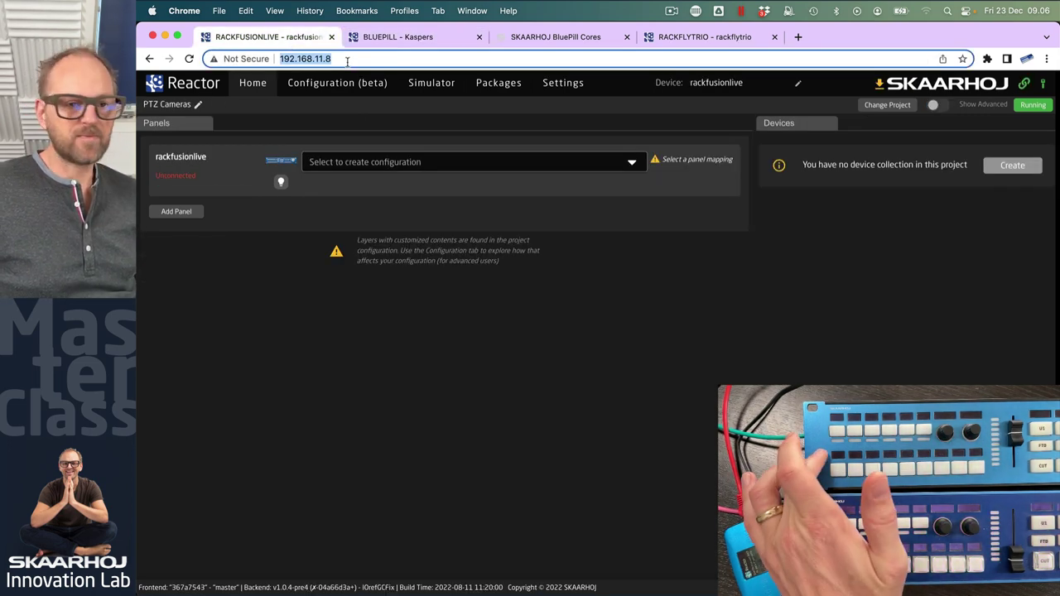
- Switch to the BLUEPILL project's Reactor tab
left_click(385, 37)
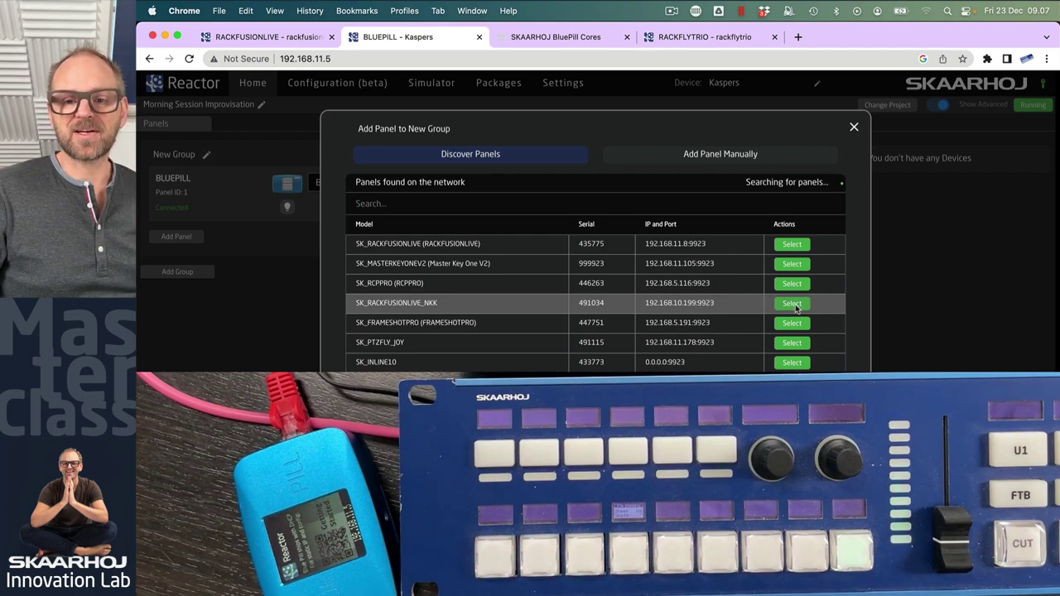
- Add the SK_RACKFUSIONLIVE_NKK panel to the group and light it up to identify it
left_click(791, 303)
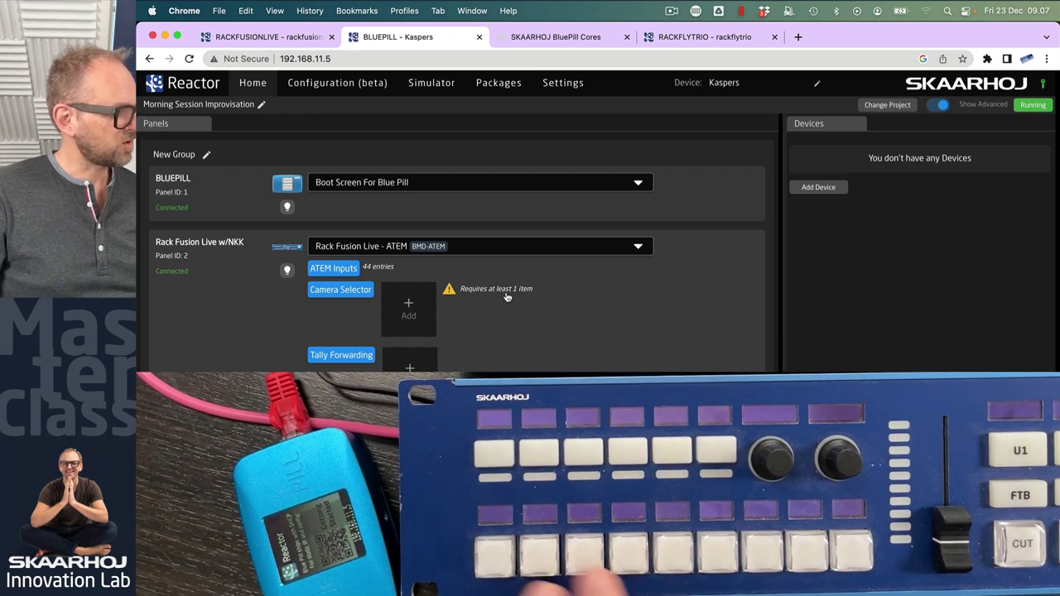
left_click(289, 275)
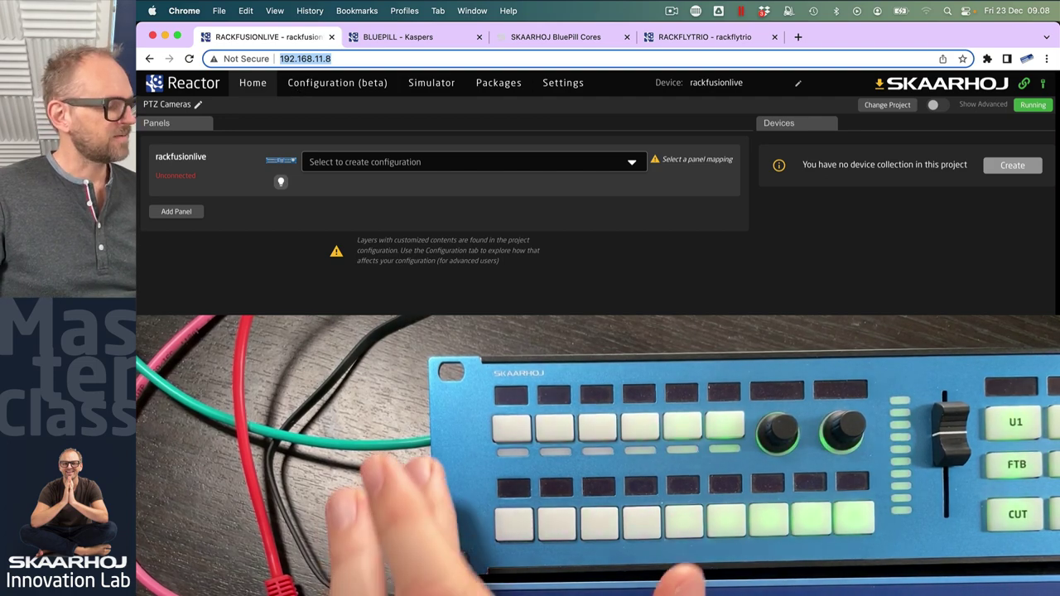
- Return focus to the rackfusionlive controller's page
left_click(515, 85)
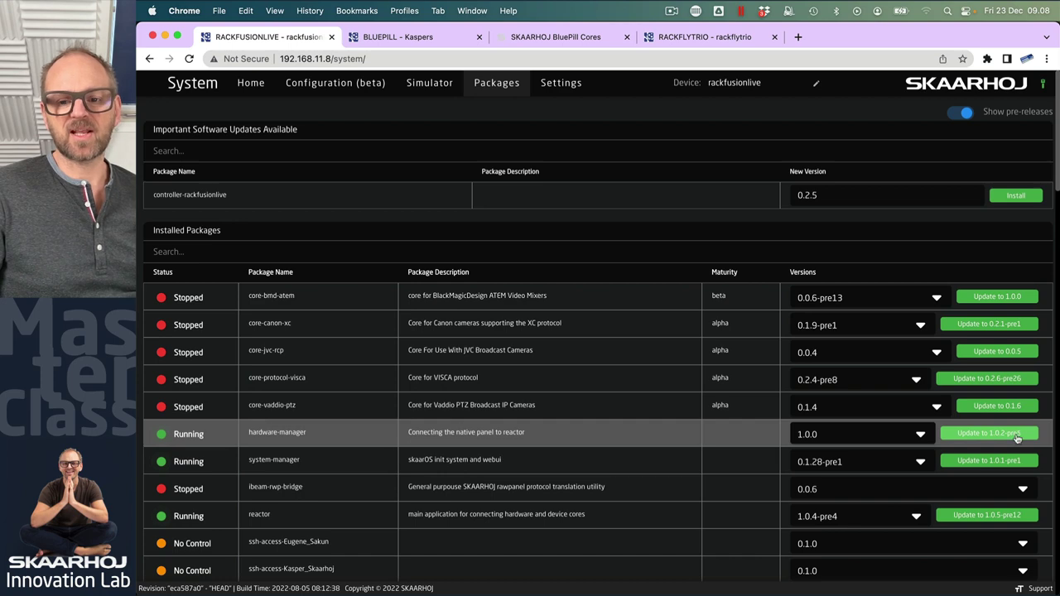
- Install the reactor package's 1.0.5-pre12 update, then show the Blue Pill supported-devices page
left_click(989, 516)
left_click(659, 364)
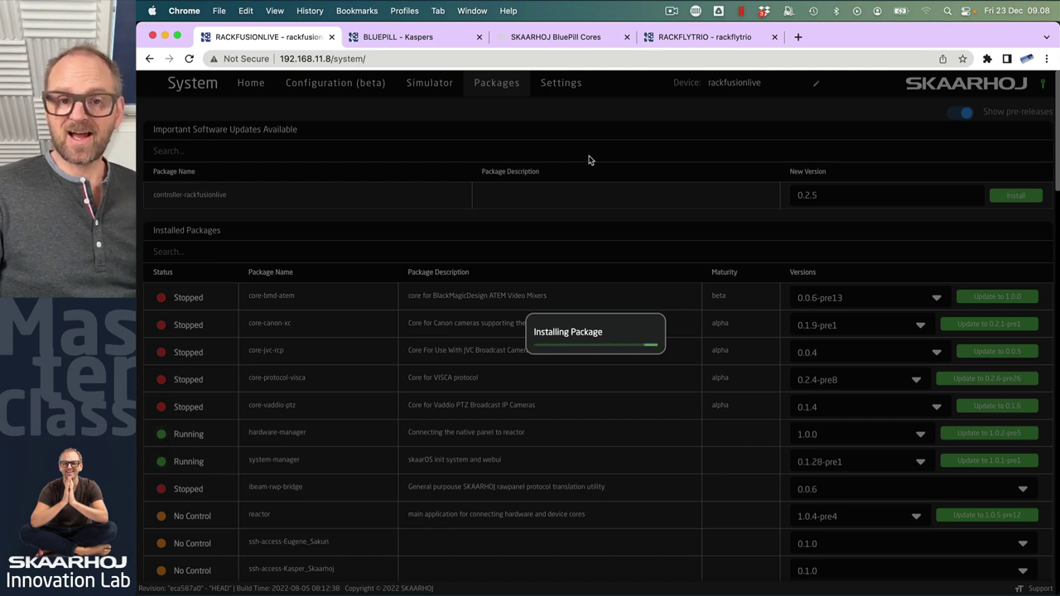
left_click(561, 38)
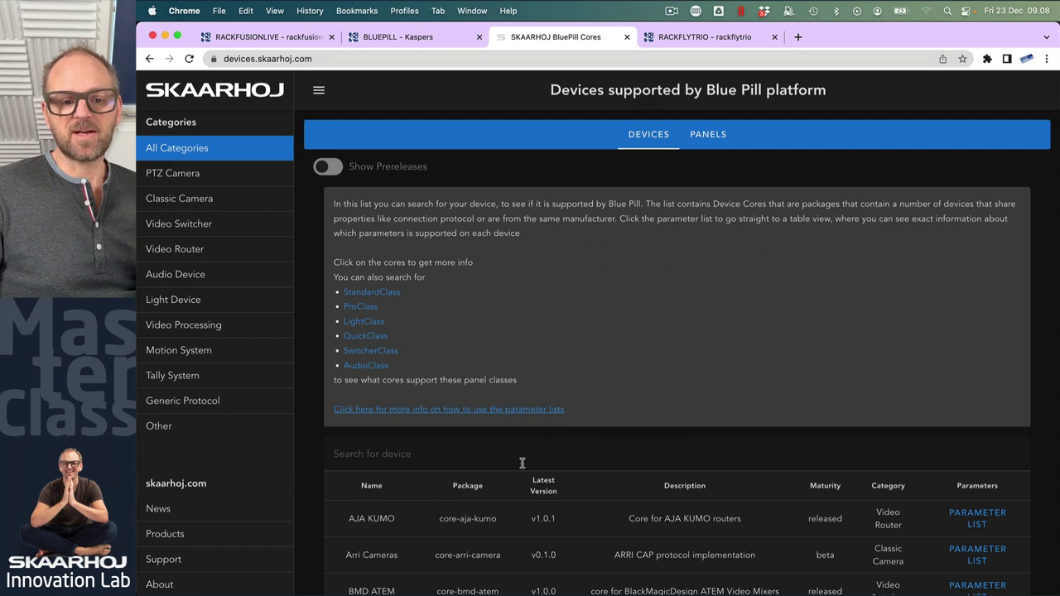
- Download the Dreamchip Camera core's offline package from the cores table
scroll(515, 441, "down", 8)
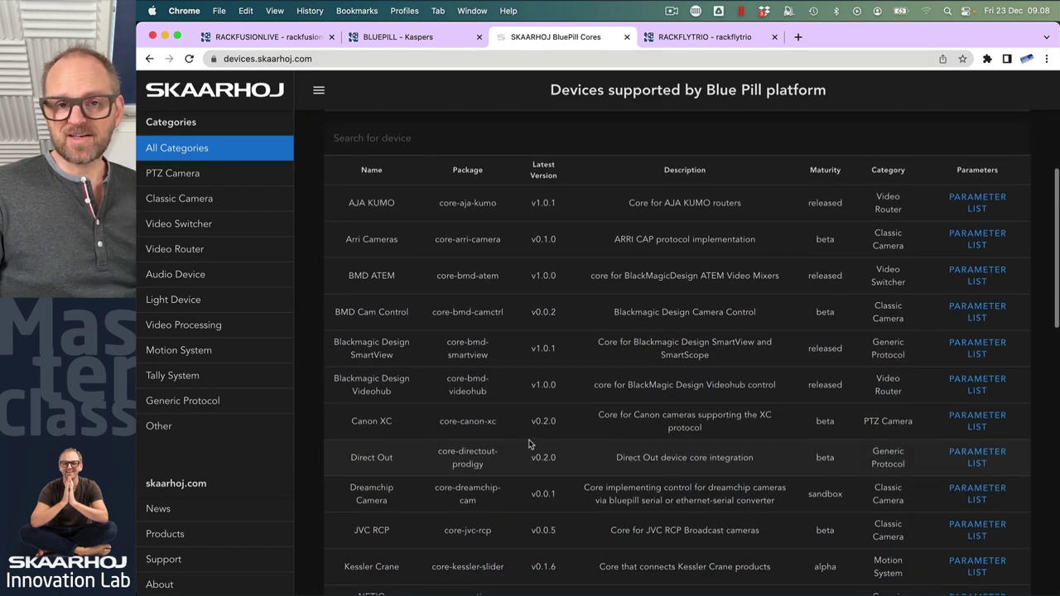
scroll(526, 362, "down", 6)
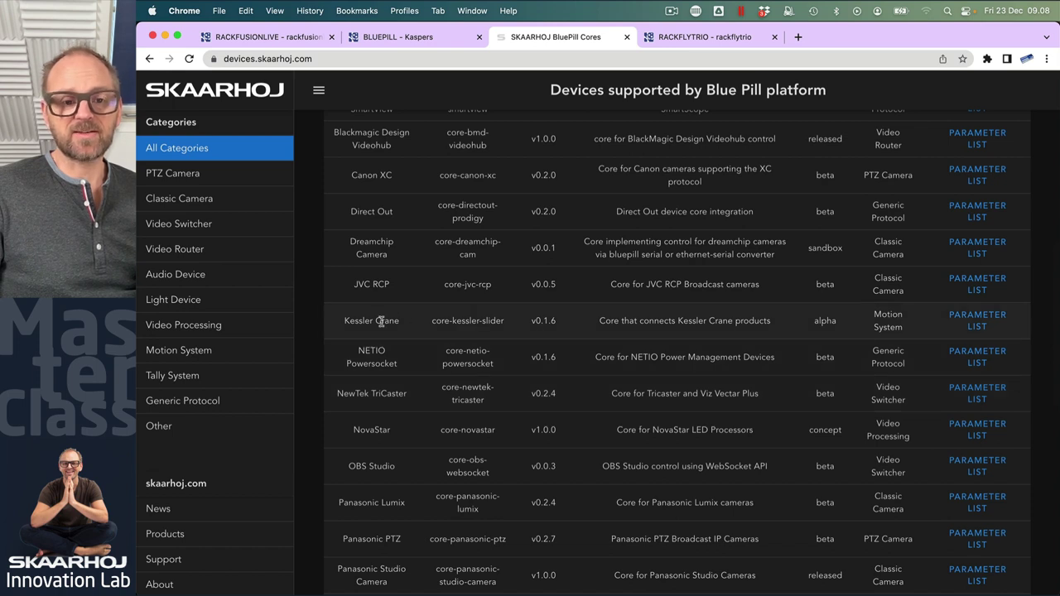
left_click(372, 246)
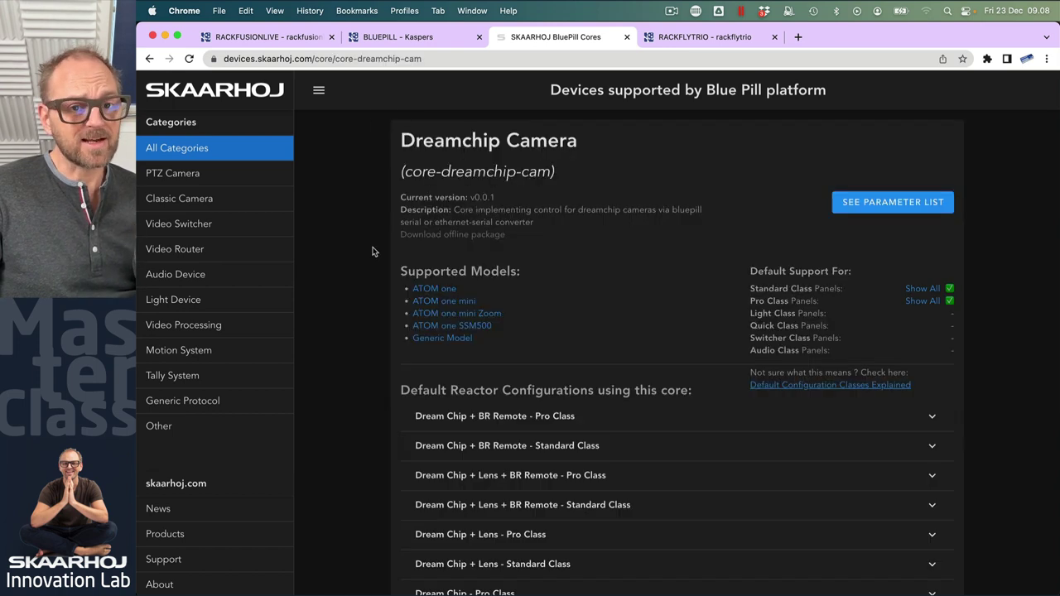
left_click_drag(396, 238, 513, 238)
left_click(514, 238)
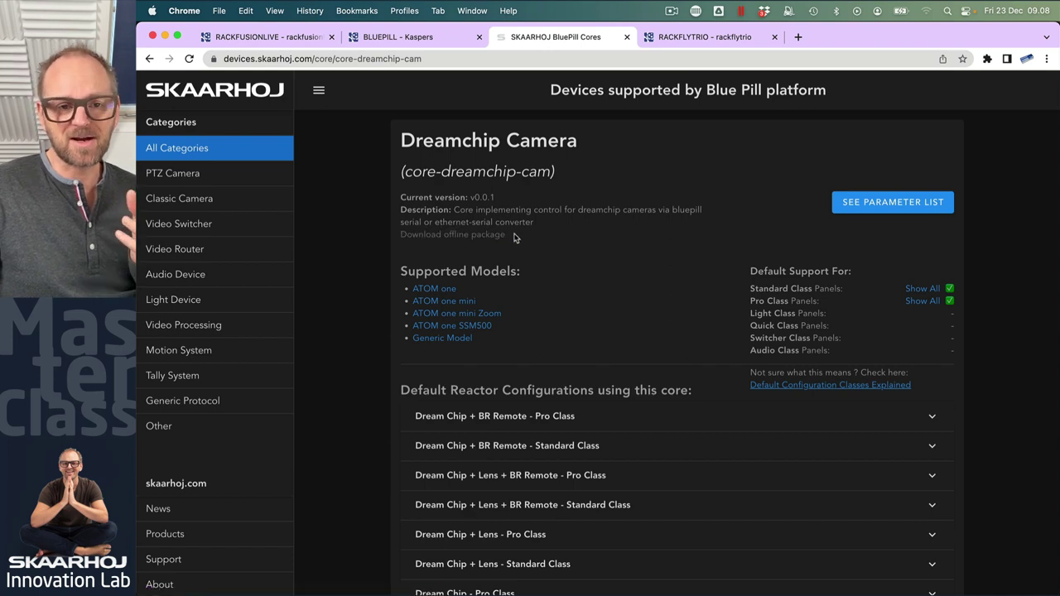
left_click(476, 236)
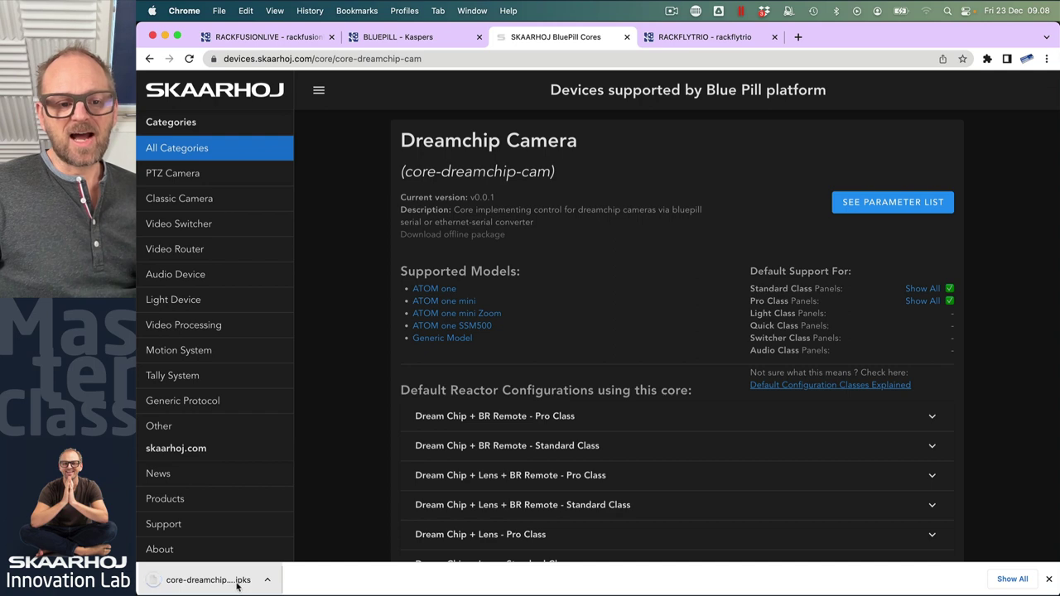
- Return to the rackfusionlive controller's Reactor page
left_click(422, 38)
key("ctrl+Tab")
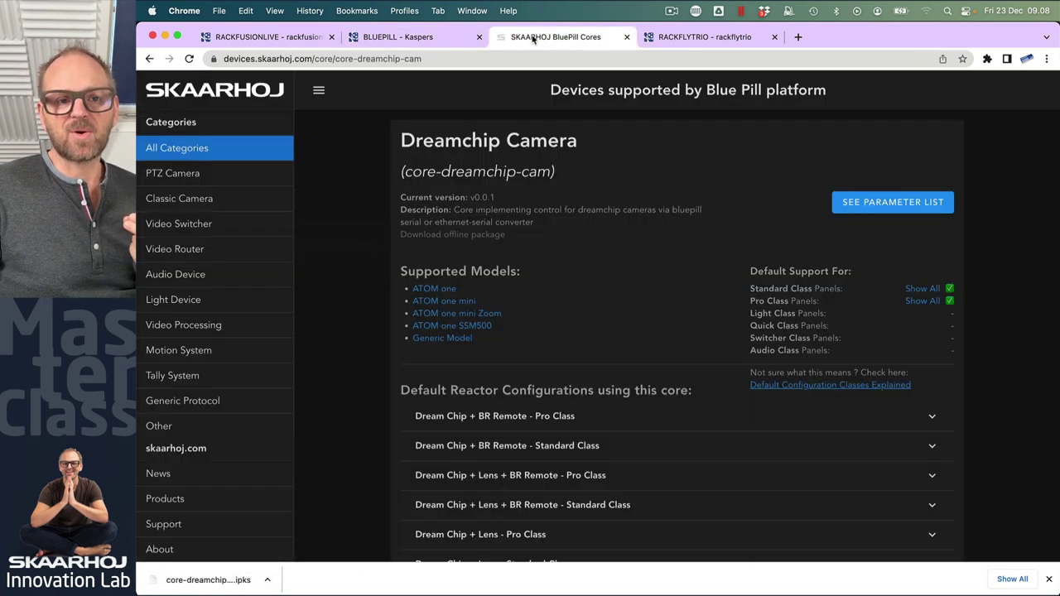
left_click(378, 36)
left_click(307, 38)
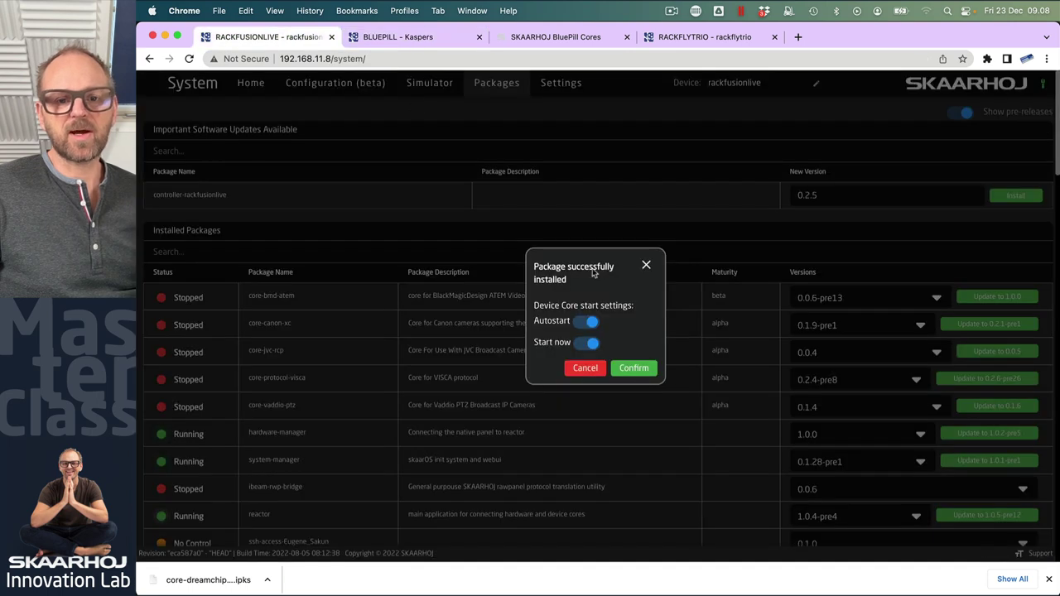
- Accept the installed package's start settings, then cancel the manual package upload without uploading
left_click(635, 368)
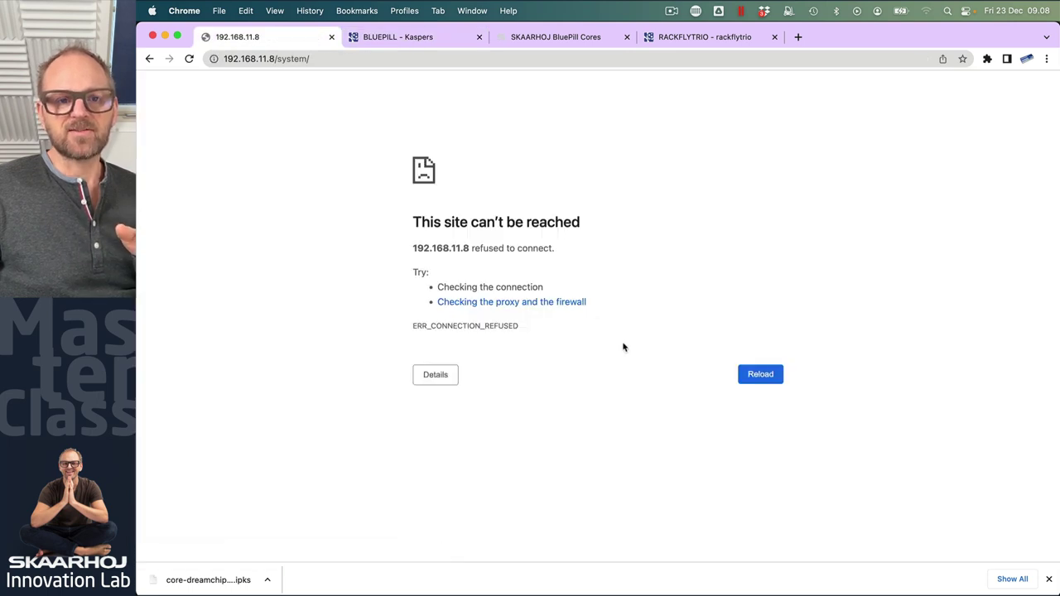
scroll(290, 433, "down", 5)
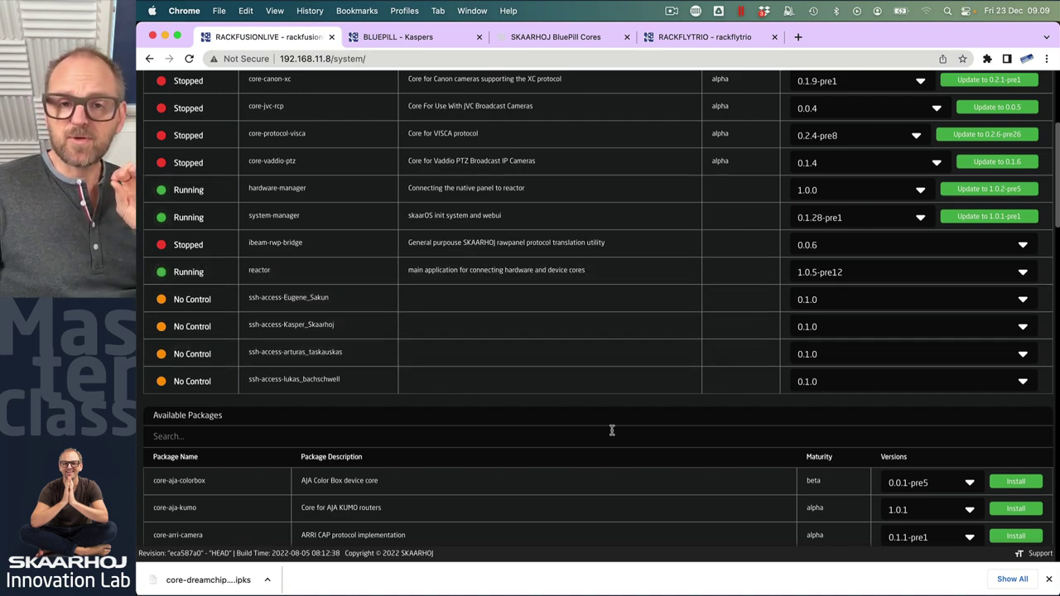
scroll(610, 428, "down", 10)
scroll(610, 432, "down", 8)
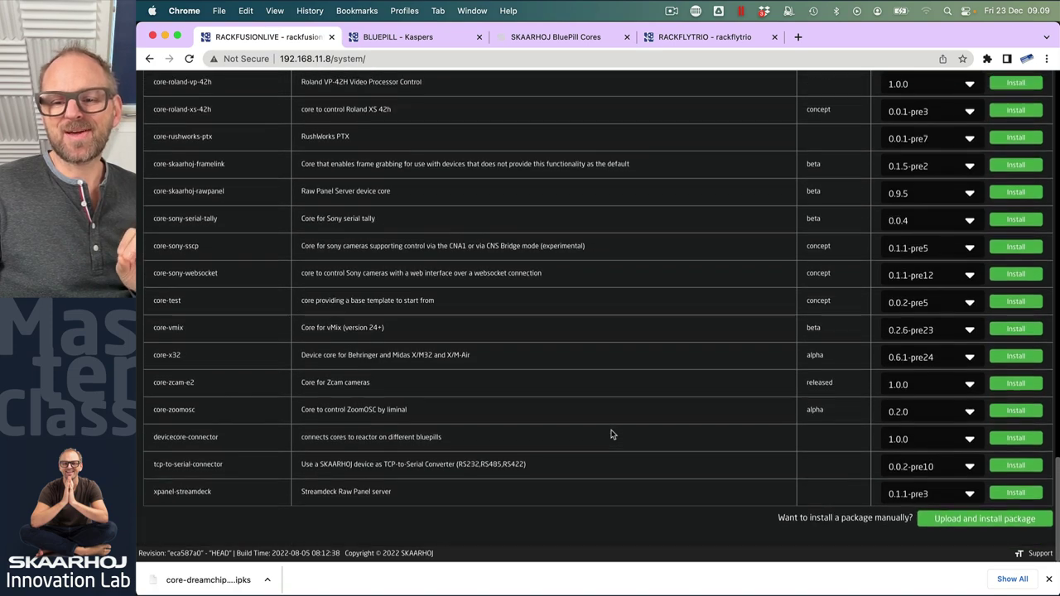
left_click(1009, 528)
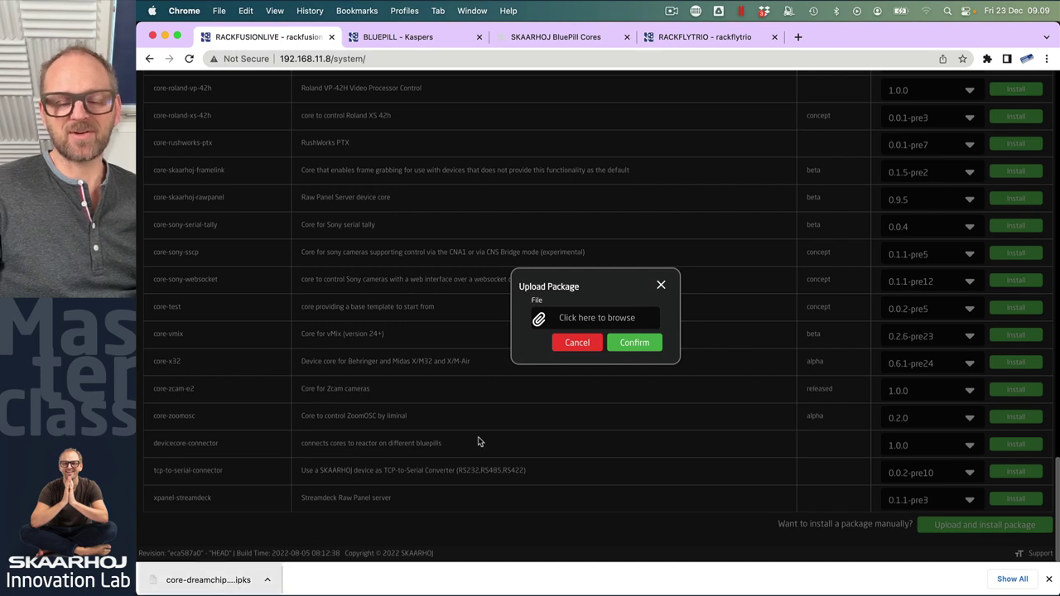
left_click(588, 343)
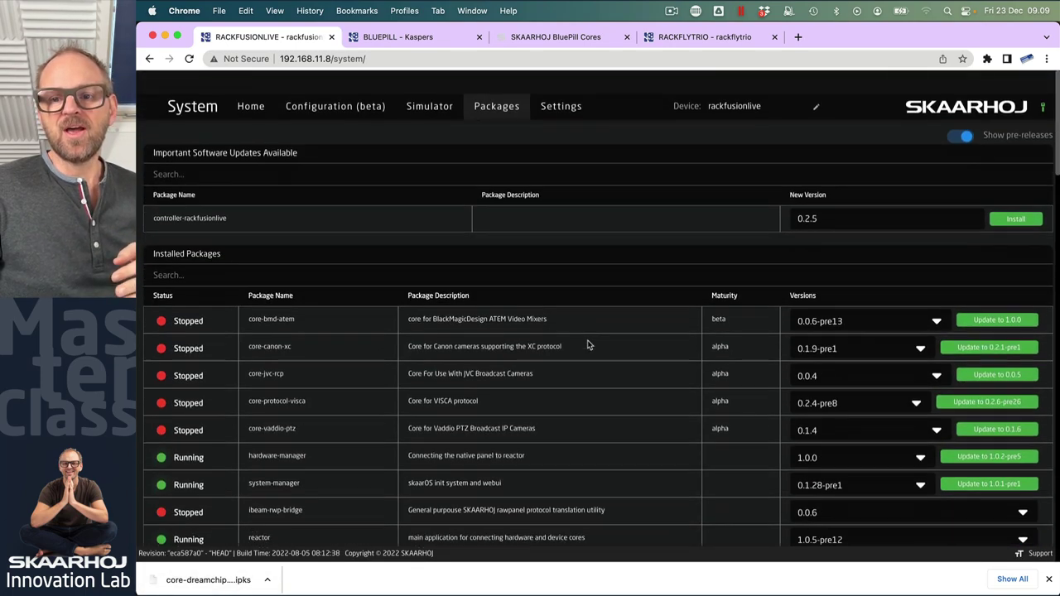
- Back out of the controller-rackfusionlive 0.2.5 install and install hardware-manager 1.0.2-pre5 instead
scroll(589, 343, "down", 1)
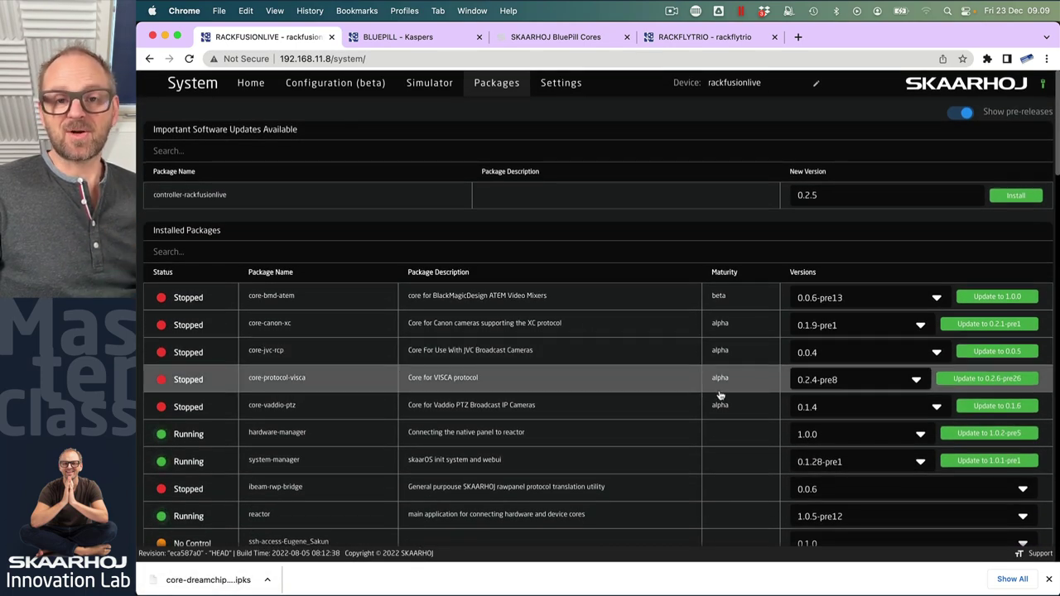
left_click(556, 37)
left_click(259, 36)
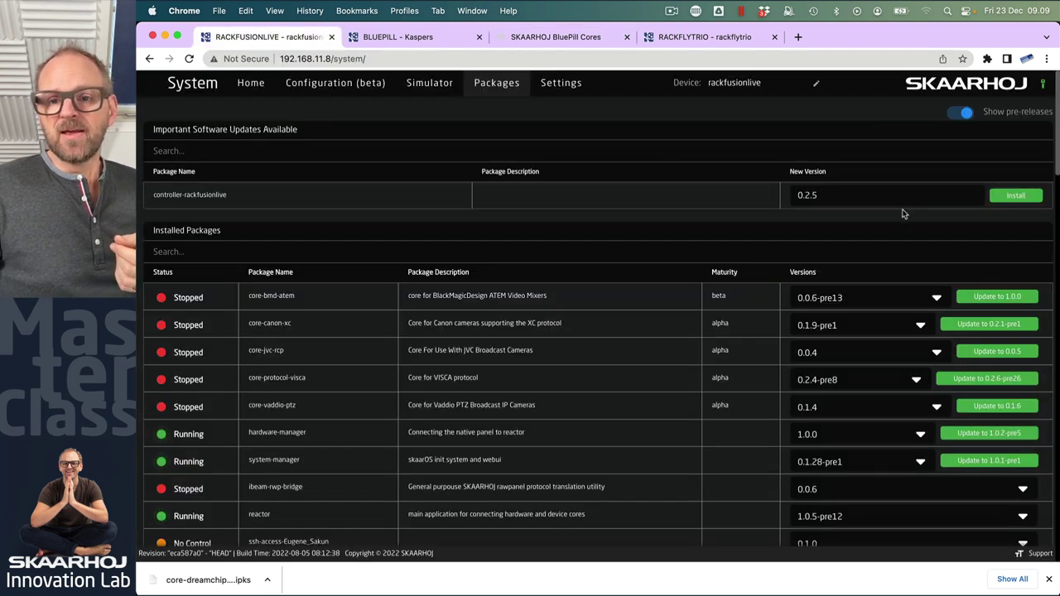
left_click(1017, 195)
left_click(571, 276)
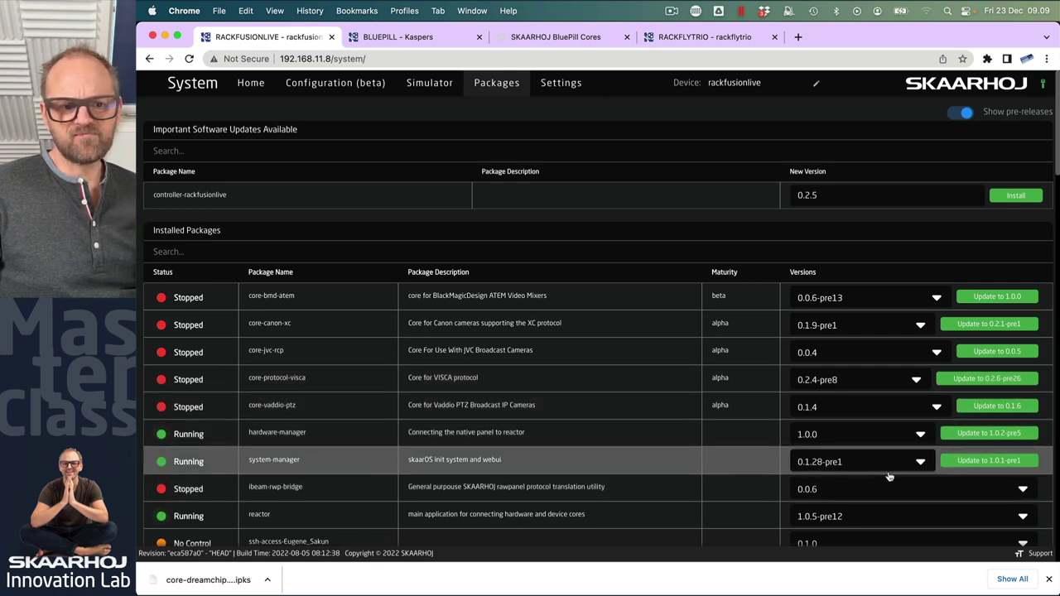
left_click(977, 432)
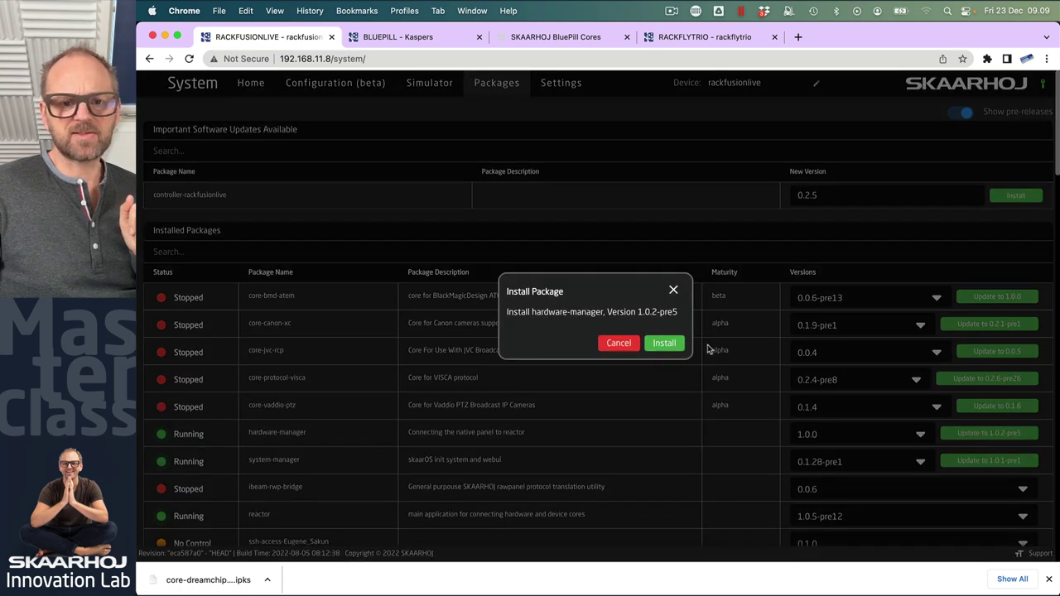
left_click(669, 343)
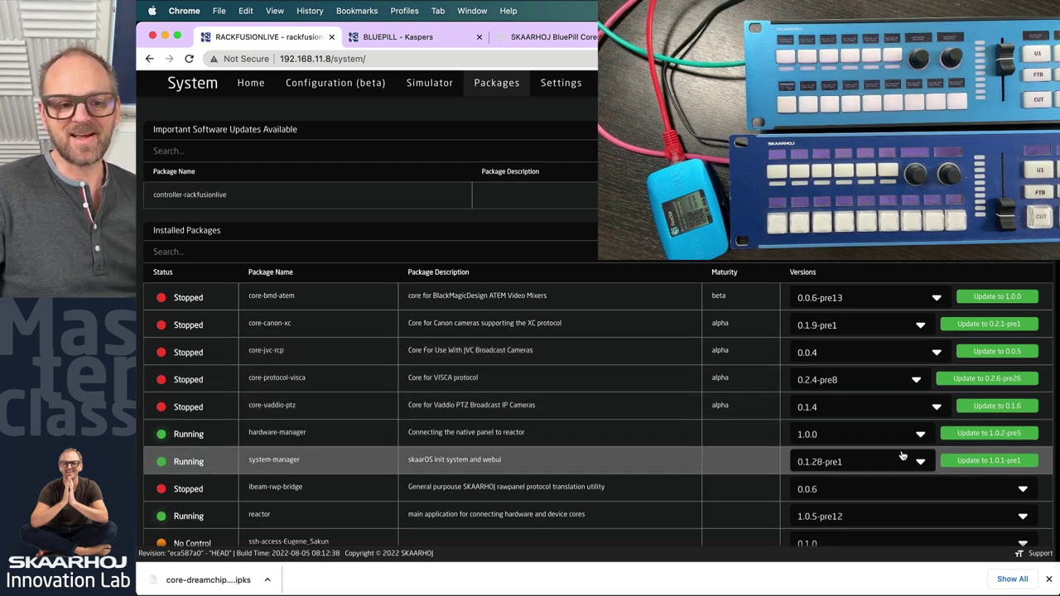
- Install system-manager 1.0.1-pre1, dismiss the success message, and apply the pending update
left_click(989, 461)
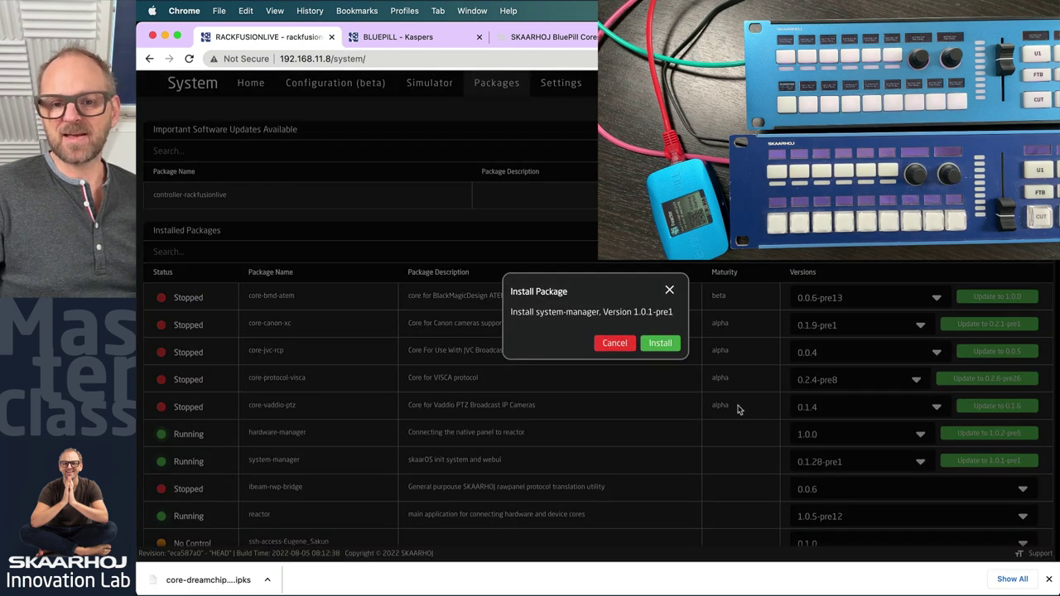
left_click(657, 343)
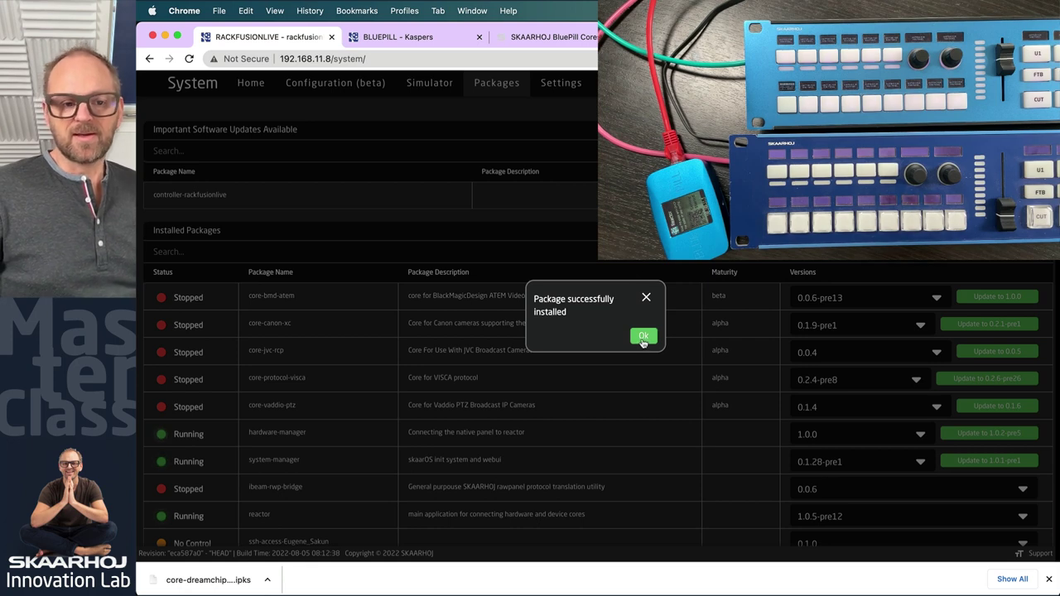
left_click(643, 336)
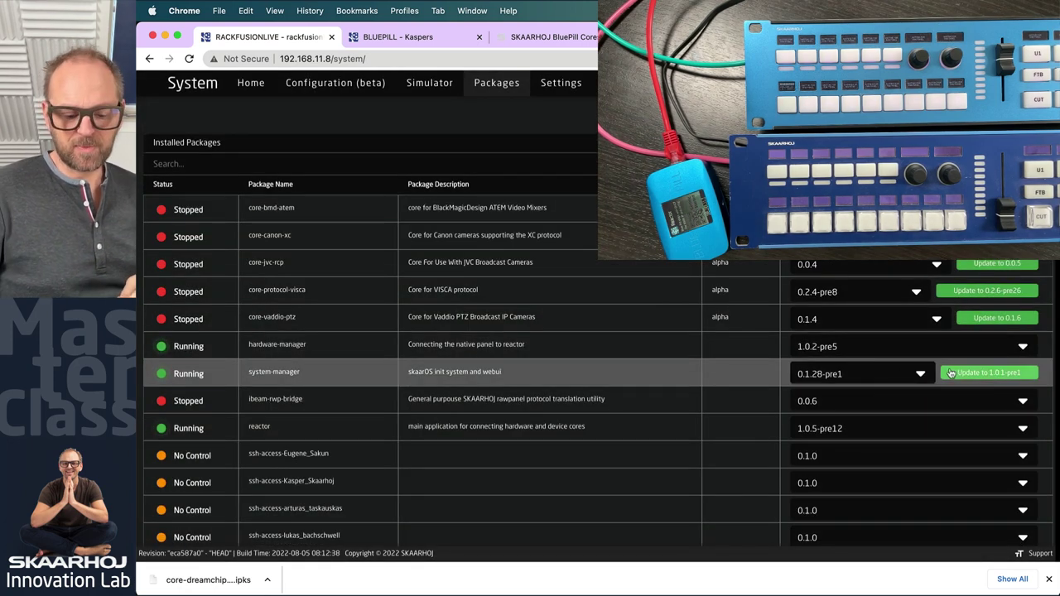
left_click(989, 373)
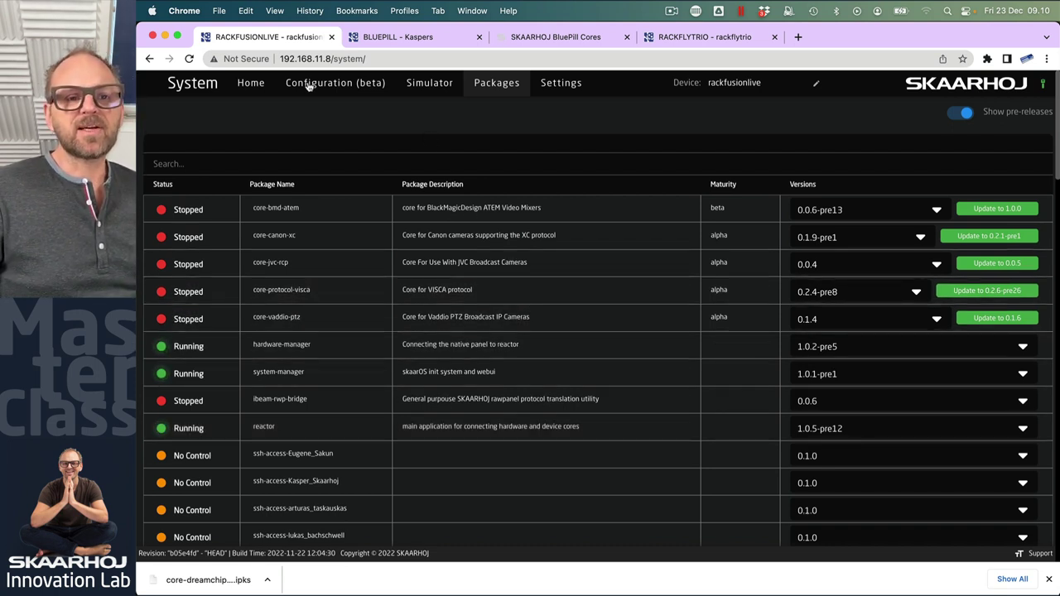
- Check the rackfusionlive device's Reactor home page, then return to the BluePill's Morning Session Improvisation project
left_click(250, 83)
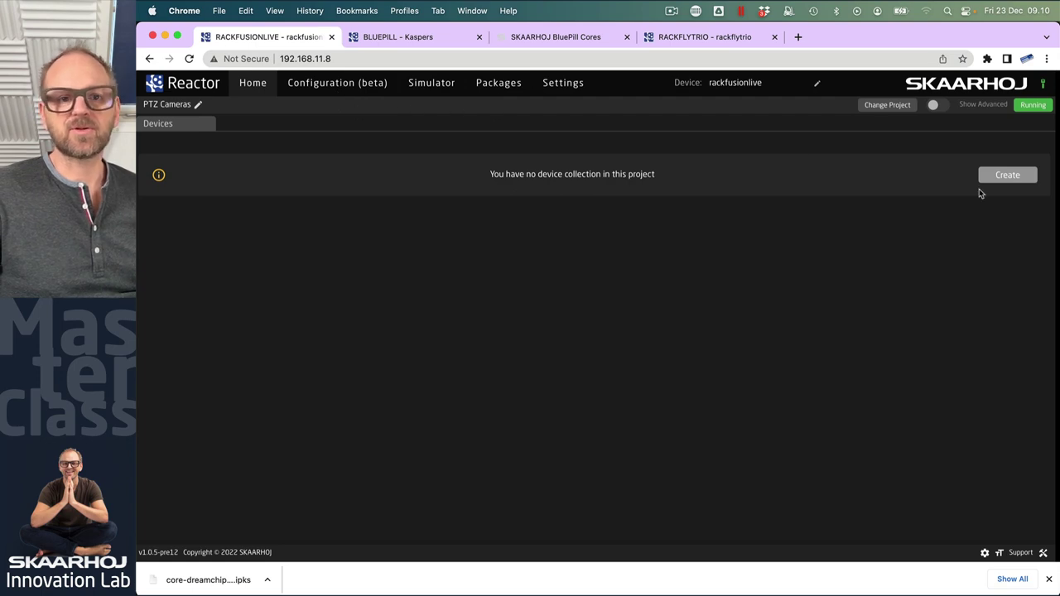
left_click(411, 38)
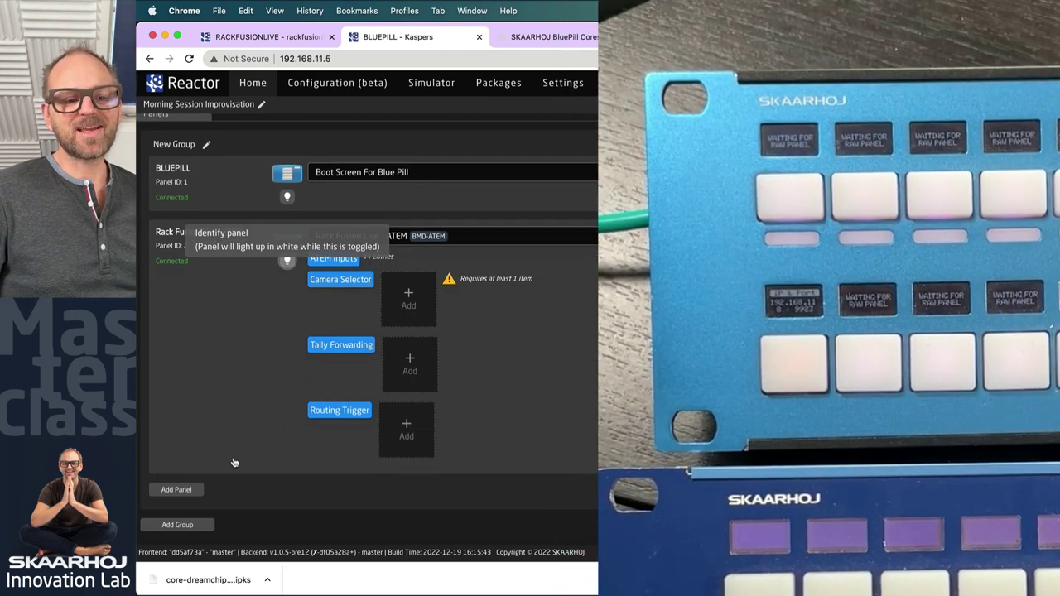
- Discover network panels and add the SK_RACKFUSIONLIVE panel to New Group
left_click(176, 500)
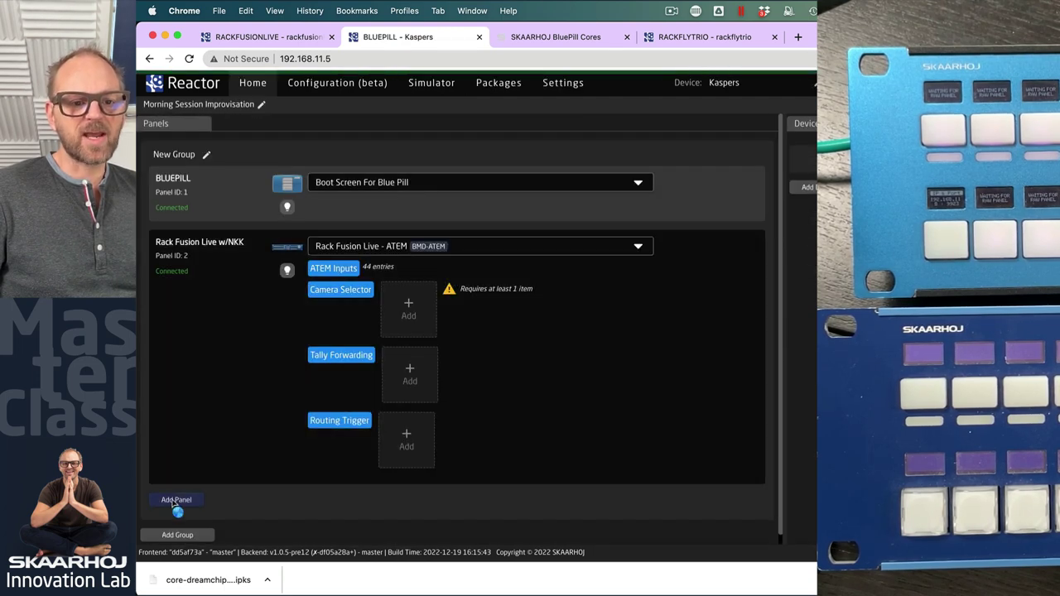
left_click(175, 499)
left_click(467, 148)
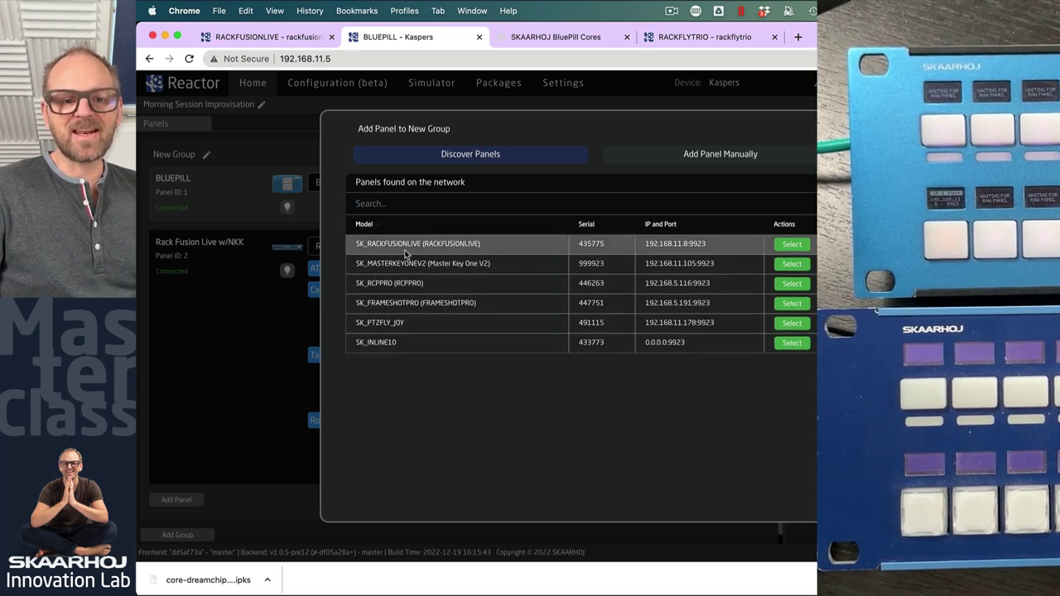
left_click(792, 243)
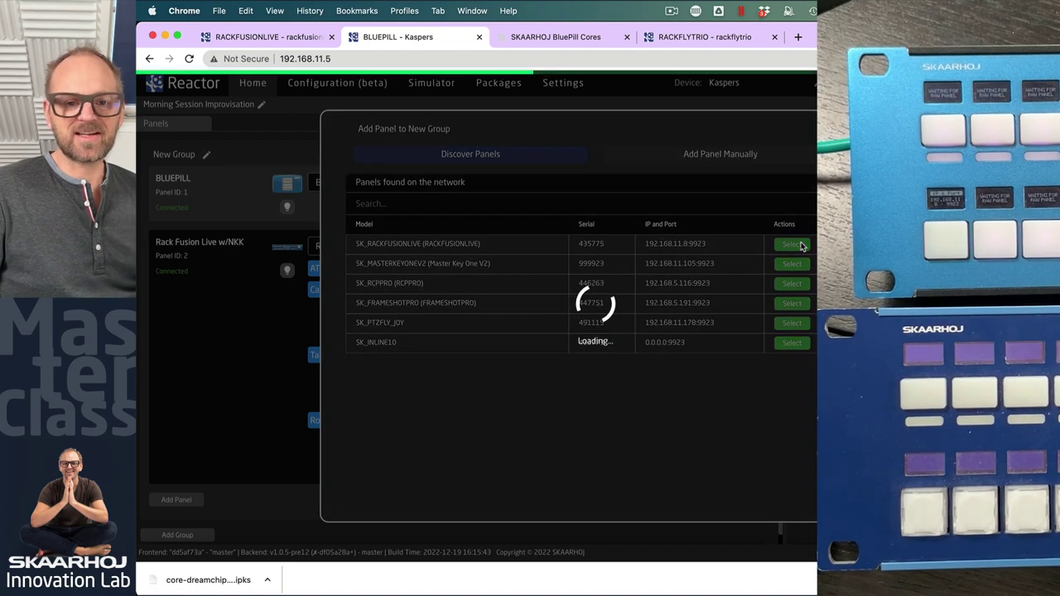
- Toggle the identify lights for panels 2 and 3, leaving the new panel 3 lit
left_click(238, 381)
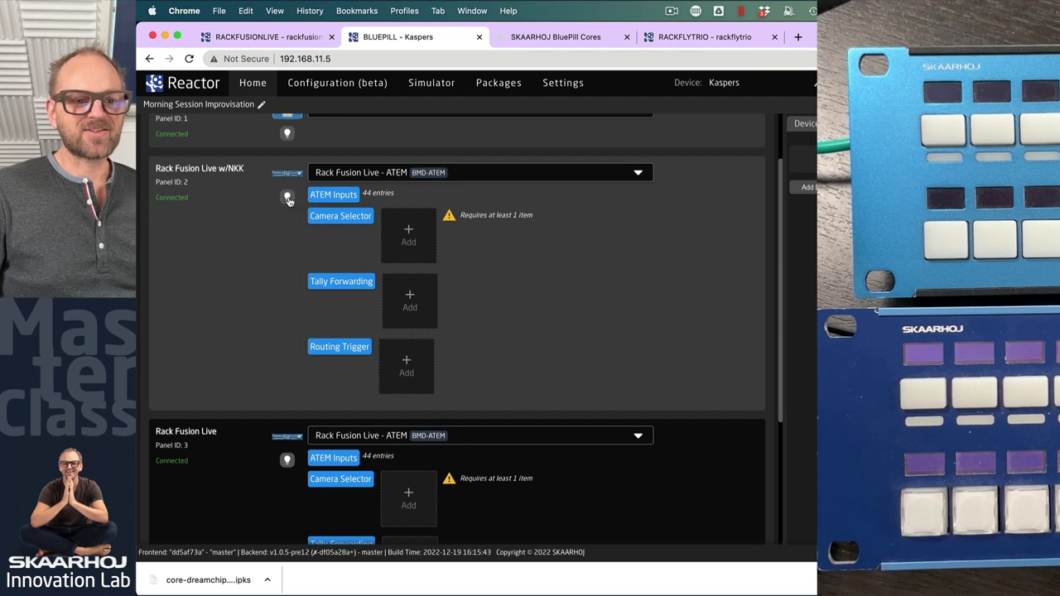
left_click(287, 198)
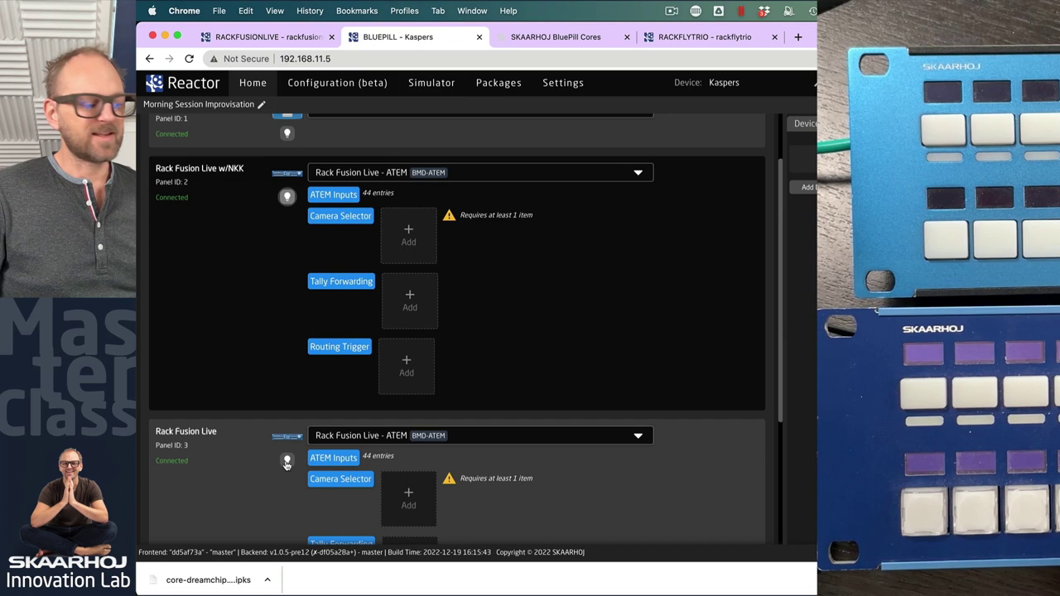
left_click(287, 461)
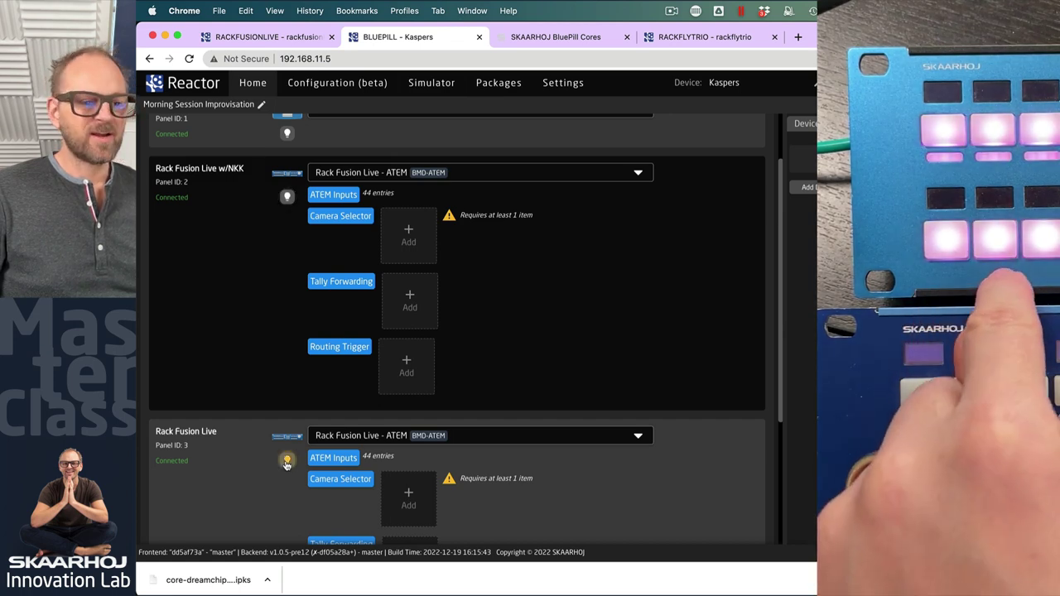